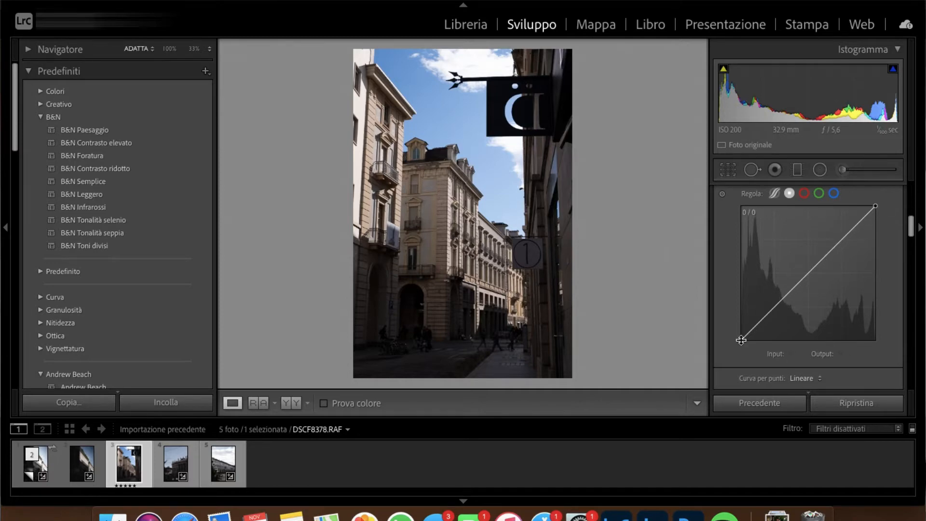
# Try the point curve's black point at output 82 and at input 54, and return it to 0/0.
pyautogui.moveTo(740, 340); pyautogui.dragTo(741, 297)
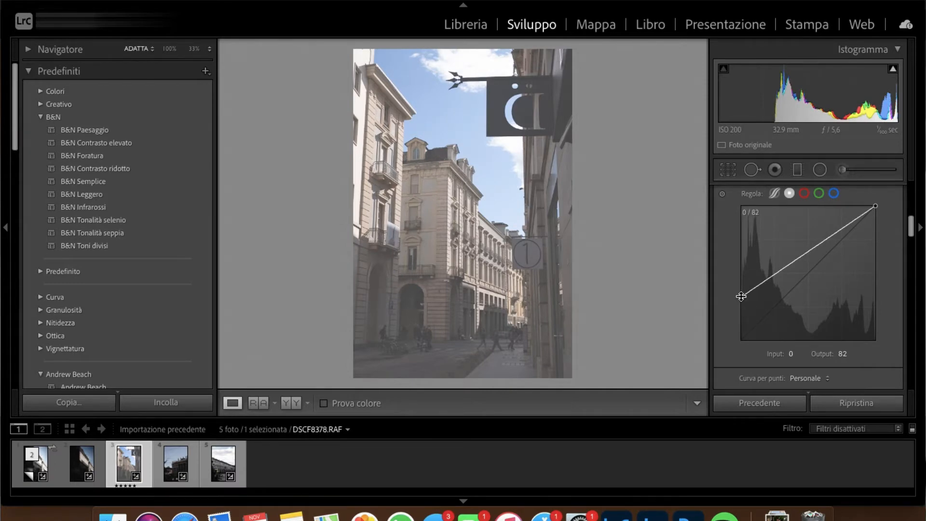
pyautogui.moveTo(741, 297); pyautogui.dragTo(769, 378)
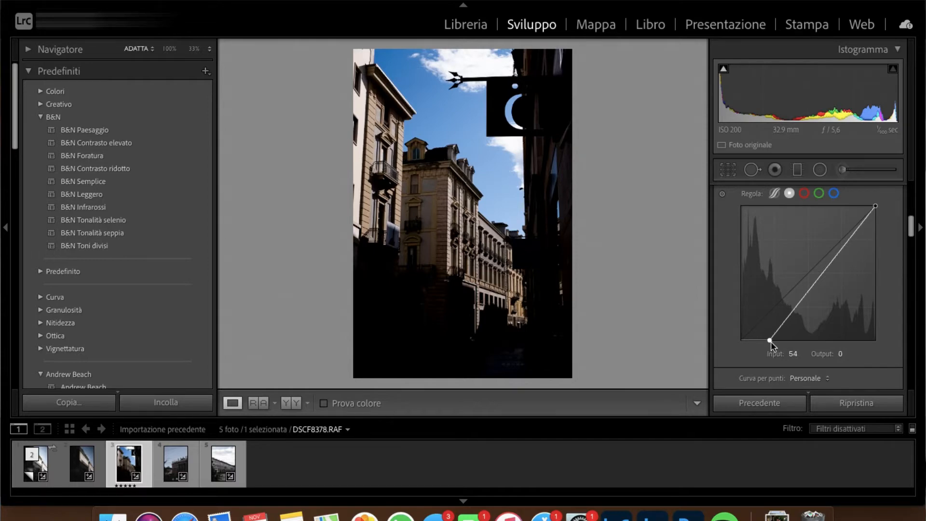
pyautogui.moveTo(769, 338); pyautogui.dragTo(742, 341)
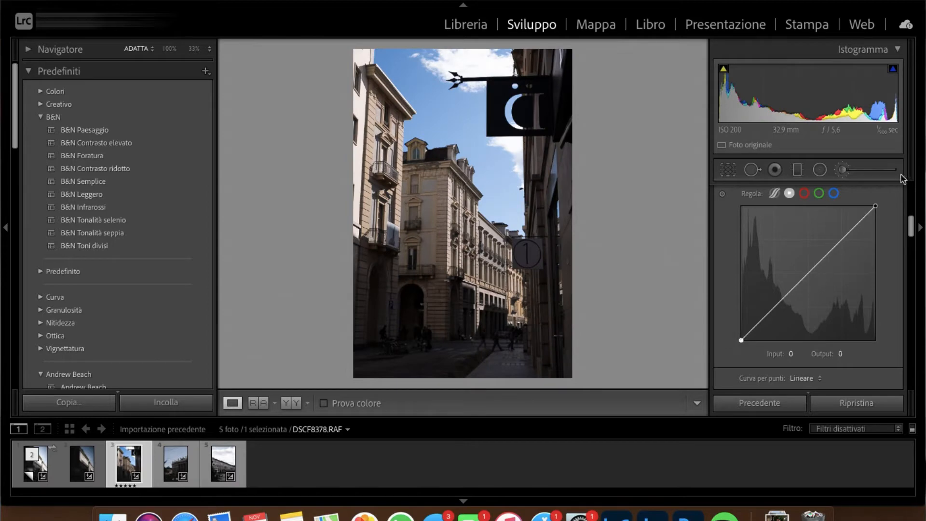
# Try lowering the point curve's white point to output 159 and shifting it inward, and restore it to 255/255.
pyautogui.moveTo(873, 207); pyautogui.dragTo(876, 256)
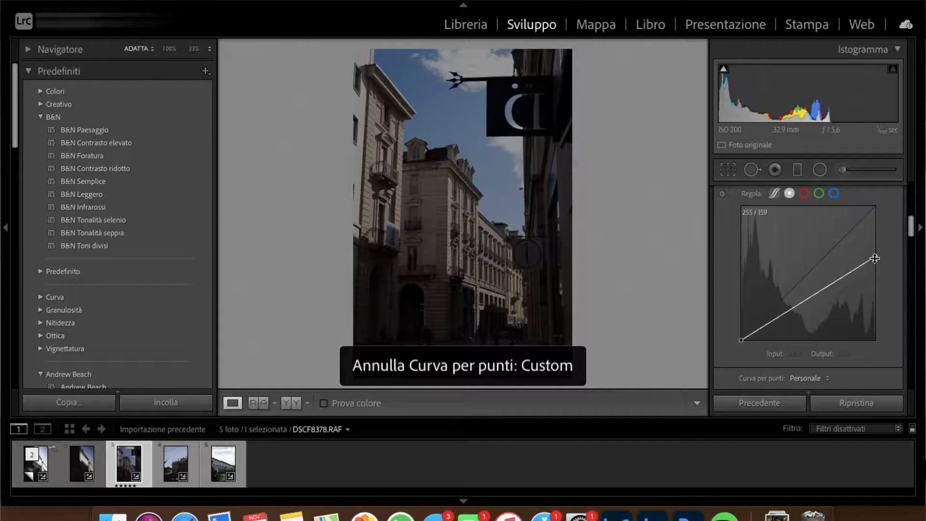
pyautogui.moveTo(879, 230); pyautogui.dragTo(881, 197)
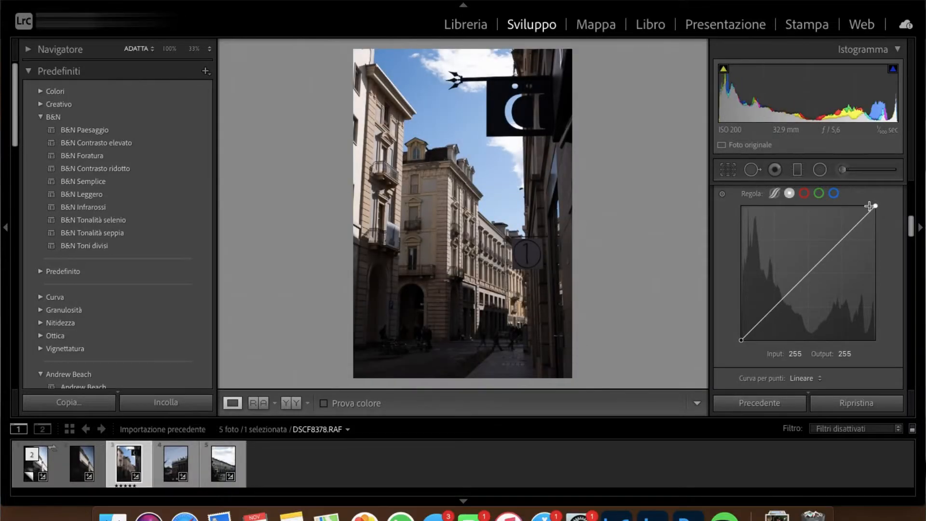
pyautogui.moveTo(876, 207); pyautogui.dragTo(800, 206)
# Shape an S-curve on the point curve: anchor the midtones at 129/125, lower the shadow point slightly and raise the highlight point to 196/207.
pyautogui.click(775, 307)
pyautogui.click(810, 274)
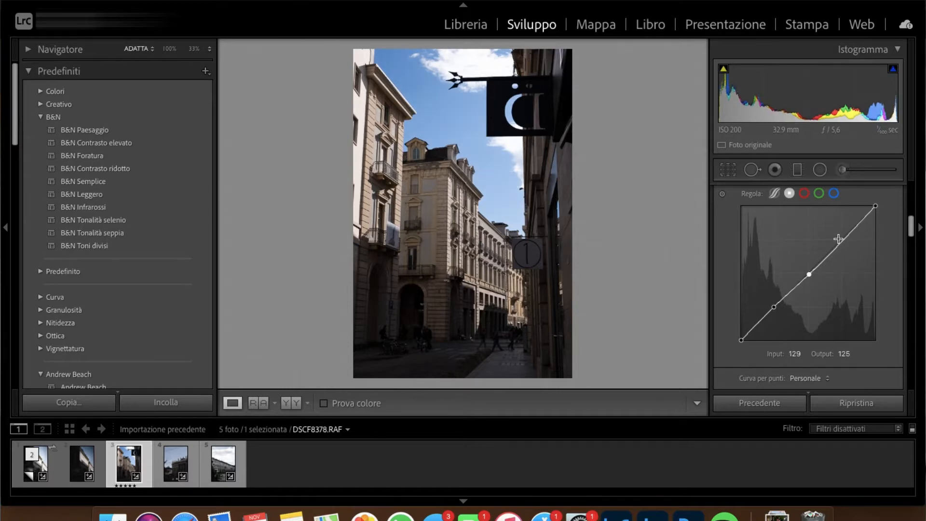
pyautogui.click(841, 239)
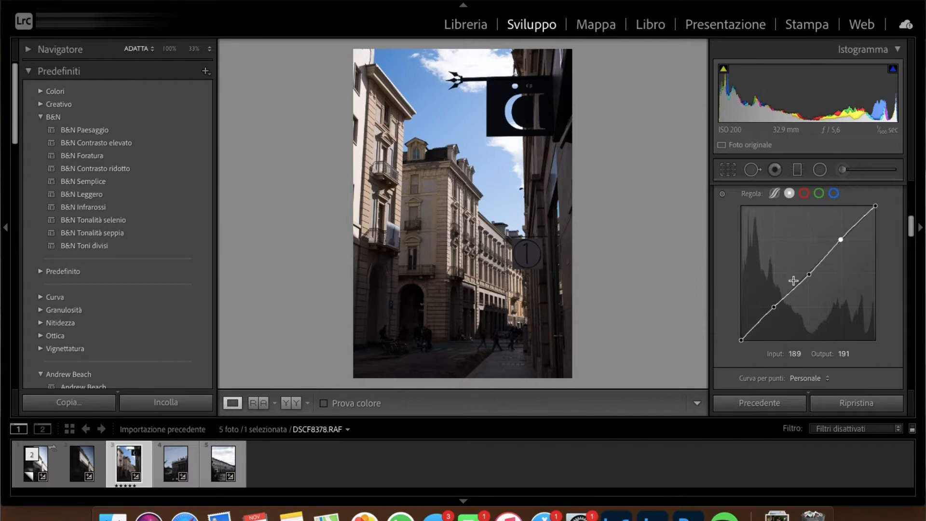
pyautogui.moveTo(774, 308); pyautogui.dragTo(776, 312)
pyautogui.moveTo(841, 240); pyautogui.dragTo(844, 231)
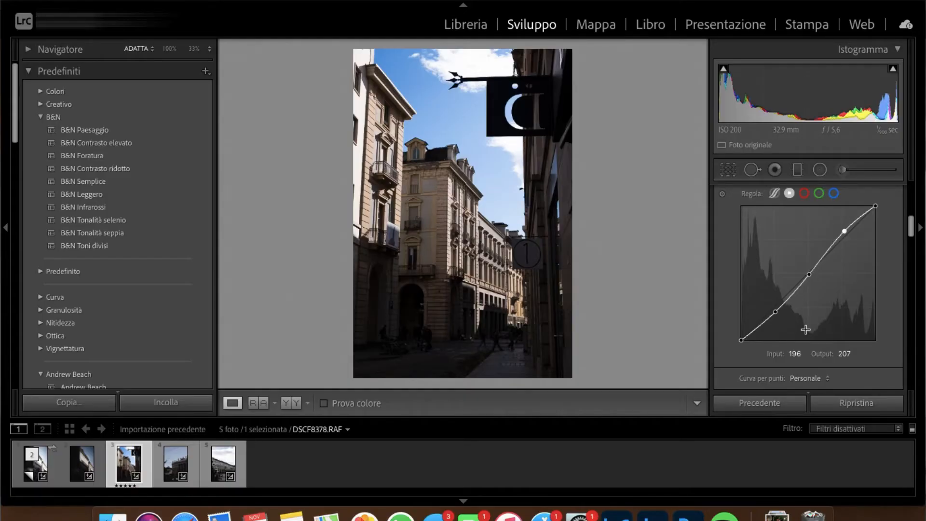
# Fade the point curve's ends by raising the black point to output 13 and lowering the white point to output 246.
pyautogui.moveTo(741, 341); pyautogui.dragTo(742, 338)
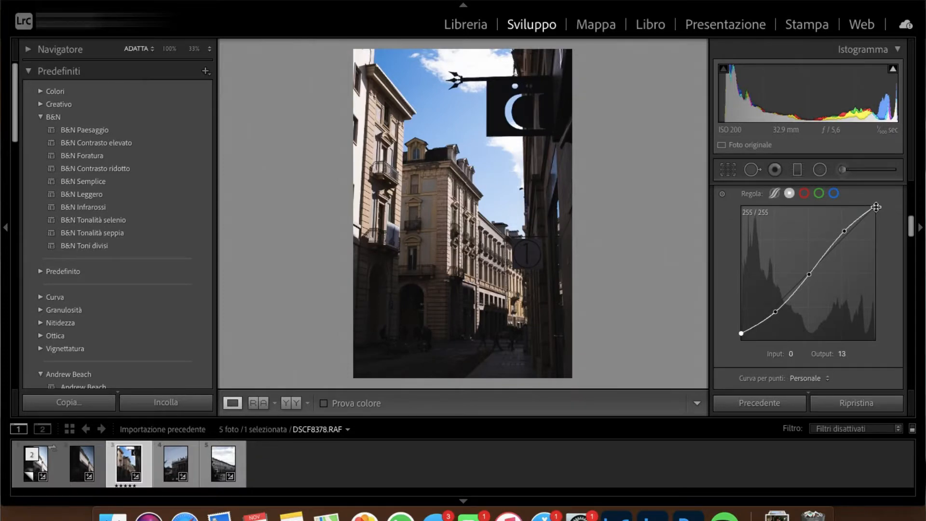
pyautogui.moveTo(876, 207); pyautogui.dragTo(876, 211)
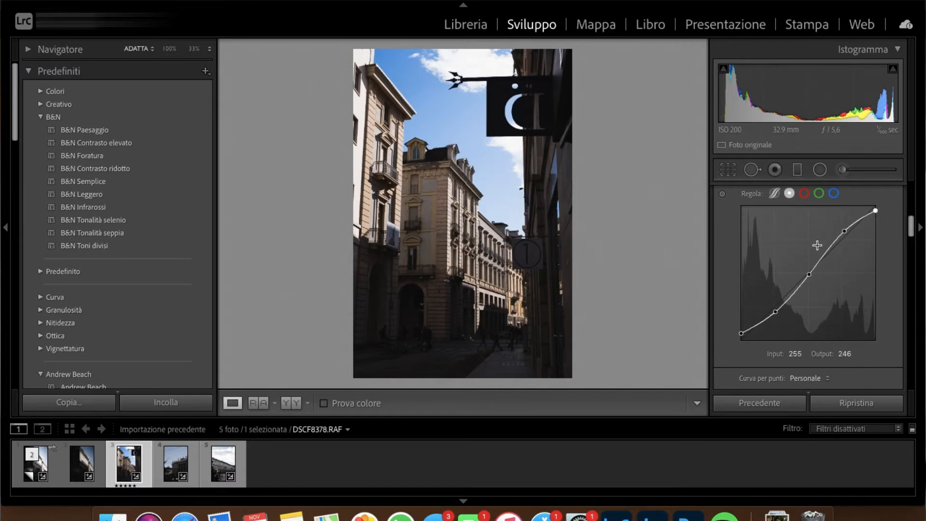
pyautogui.scroll(-2, 810, 311)
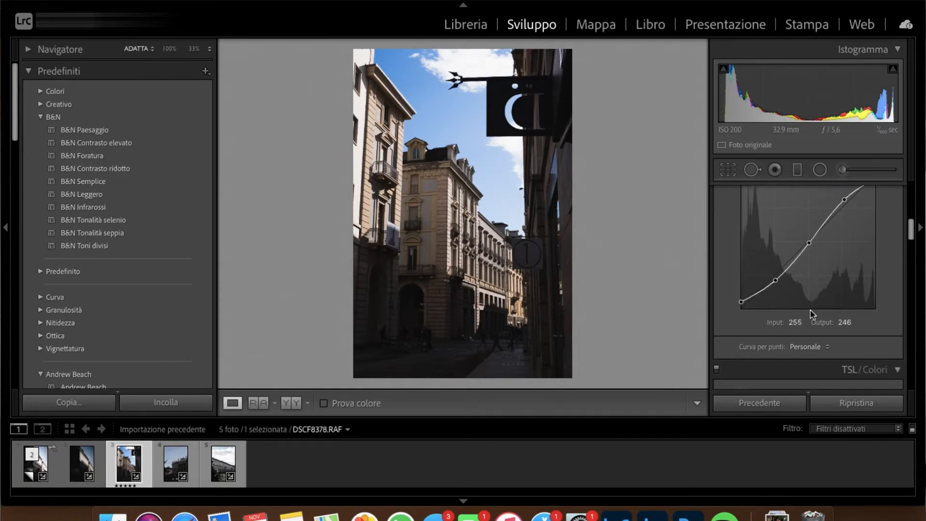
pyautogui.click(812, 349)
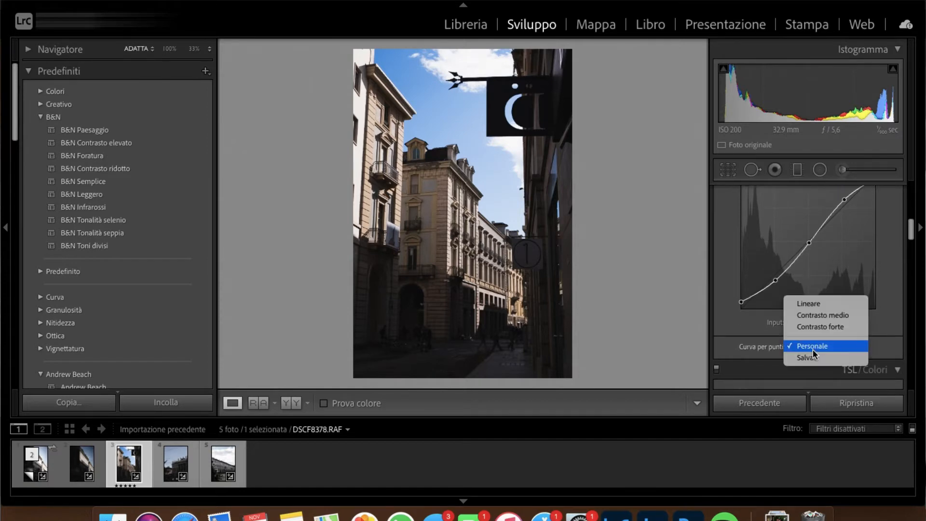
pyautogui.click(764, 316)
# Add shadow, midtone and highlight points to the red channel curve, with the highlight point at 189/192.
pyautogui.scroll(5, 763, 311)
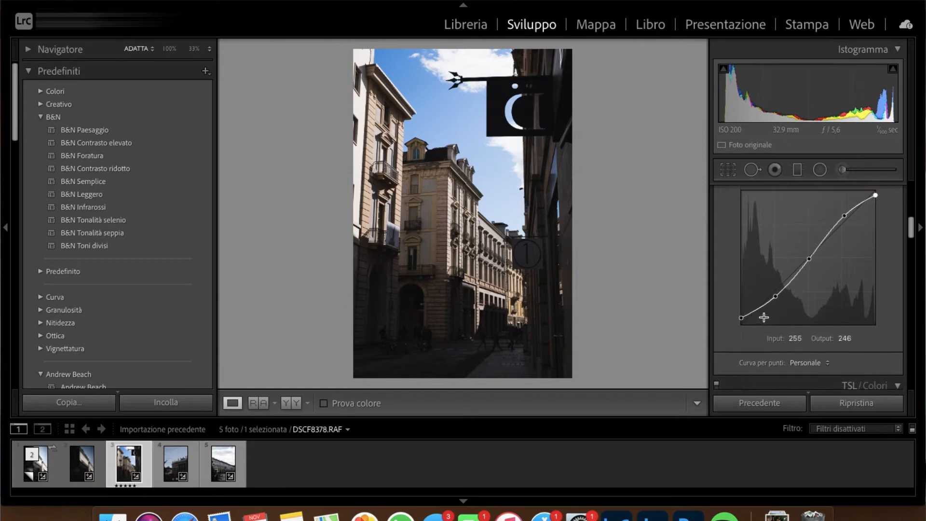
pyautogui.click(804, 238)
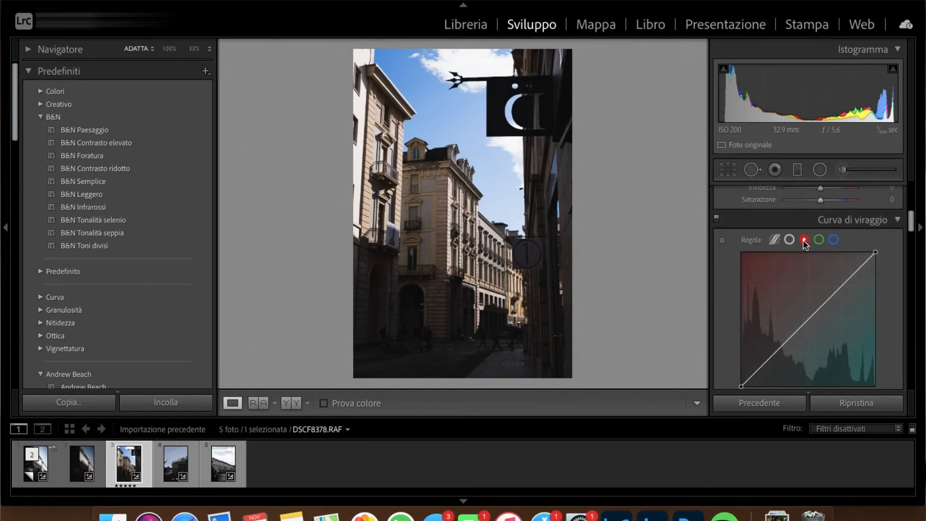
pyautogui.click(773, 354)
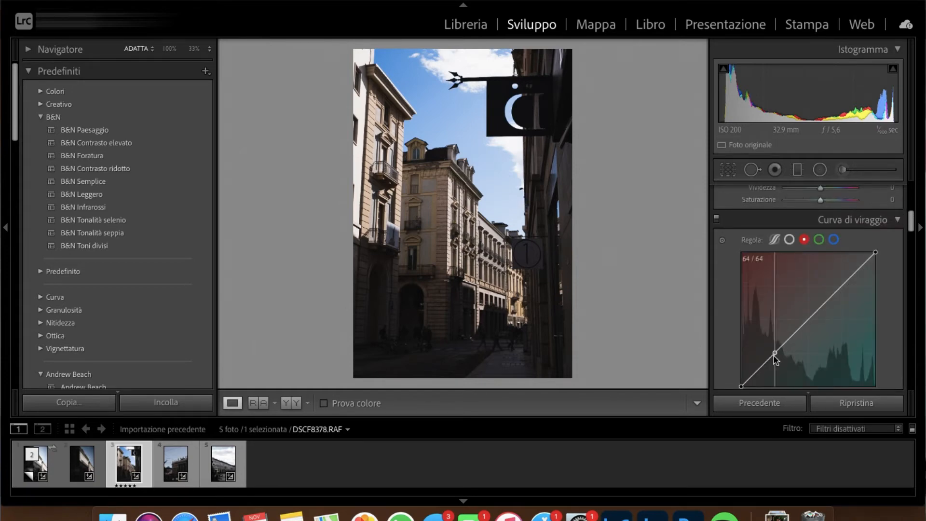
pyautogui.click(809, 320)
pyautogui.click(840, 285)
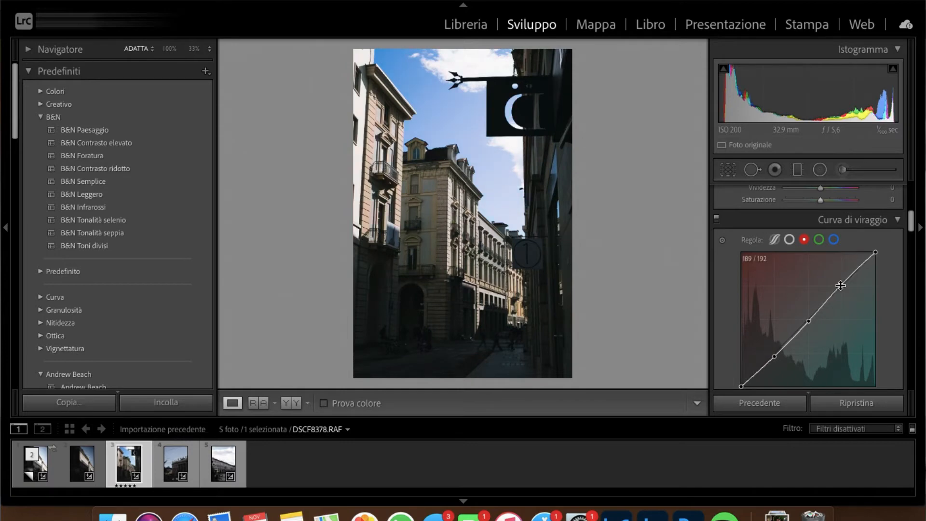
# Try raising the red curve's shadow point and lowering it to 75/38, delete it, and nudge the highlight point to 194/190.
pyautogui.moveTo(774, 356); pyautogui.dragTo(774, 332)
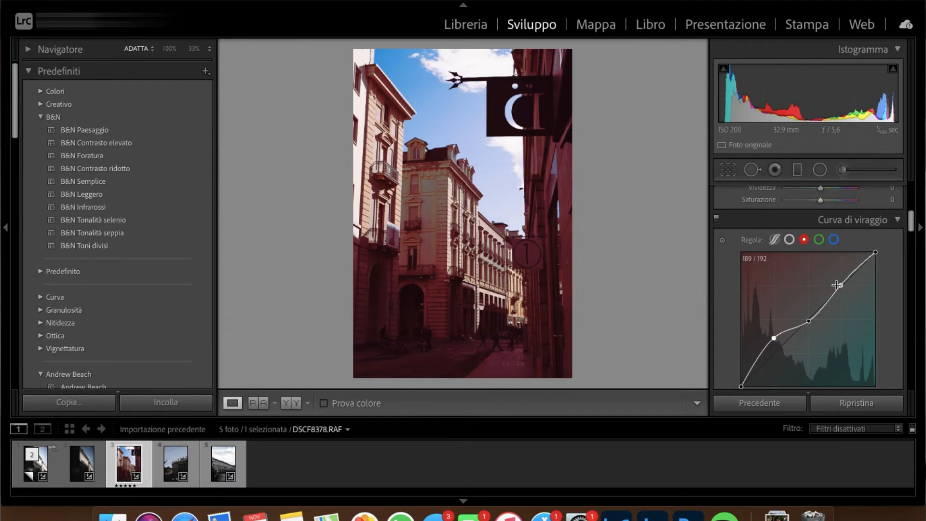
pyautogui.moveTo(773, 336); pyautogui.dragTo(781, 366)
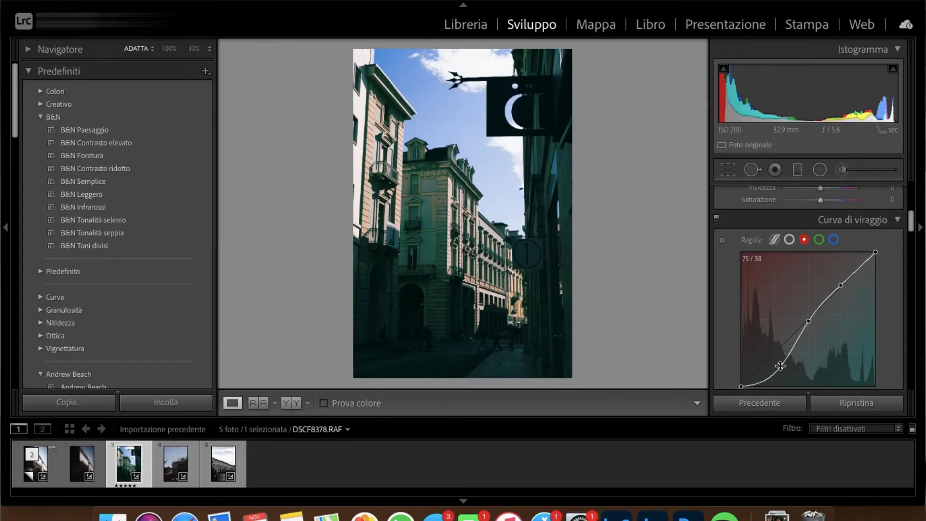
pyautogui.moveTo(780, 369); pyautogui.dragTo(765, 362)
pyautogui.doubleClick(769, 359)
pyautogui.moveTo(841, 285)
pyautogui.mouseDown()
pyautogui.moveTo(841, 265)
pyautogui.moveTo(843, 288)
pyautogui.mouseUp()
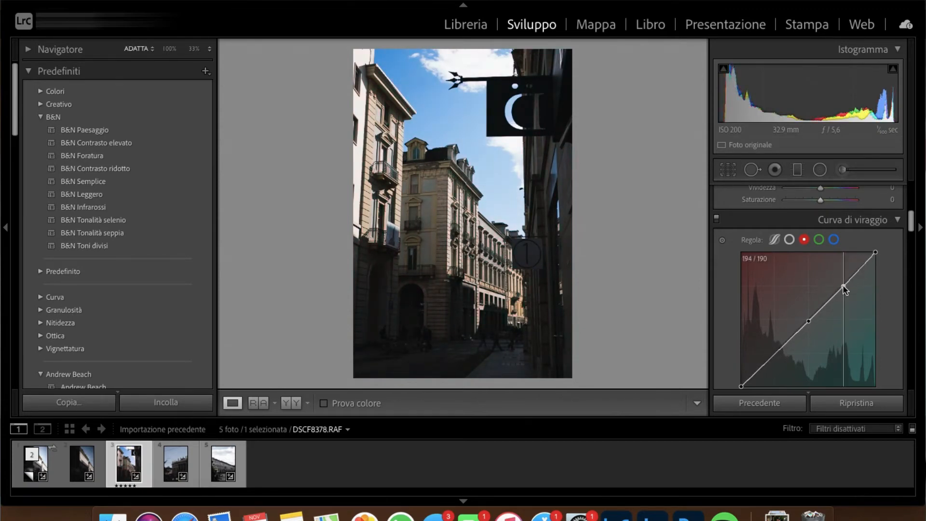
# Add a shadow point near the diagonal of the green channel curve and keep its white point at 255/255.
pyautogui.click(819, 240)
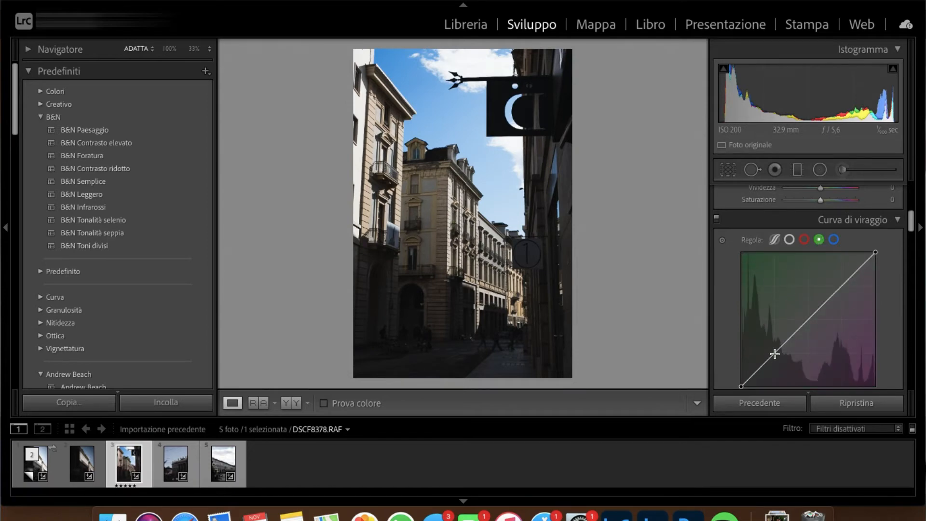
pyautogui.moveTo(774, 356)
pyautogui.mouseDown()
pyautogui.moveTo(775, 320)
pyautogui.moveTo(776, 379)
pyautogui.moveTo(773, 354)
pyautogui.mouseUp()
pyautogui.moveTo(877, 252)
pyautogui.mouseDown()
pyautogui.moveTo(845, 254)
pyautogui.moveTo(879, 256)
pyautogui.moveTo(894, 294)
pyautogui.moveTo(875, 252)
pyautogui.mouseUp()
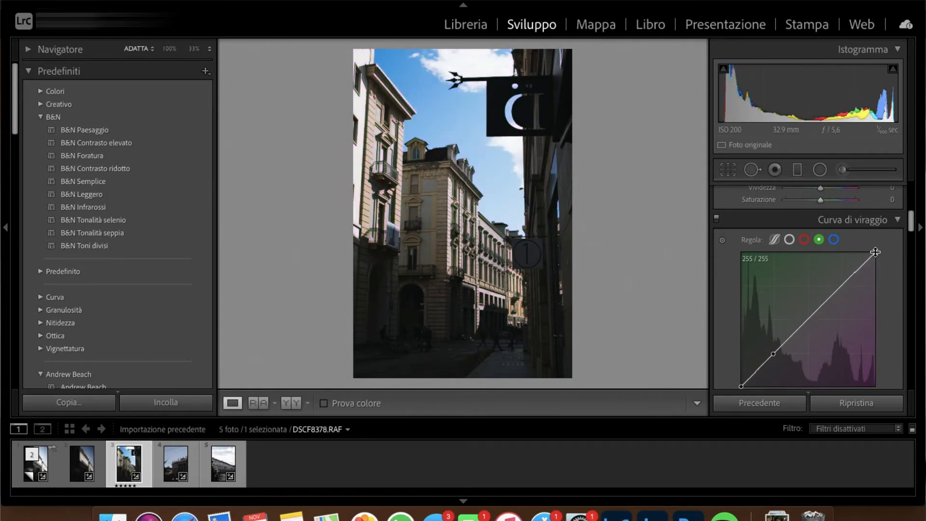
# Try moving the black point of the blue channel curve and return it to the corner.
pyautogui.click(832, 241)
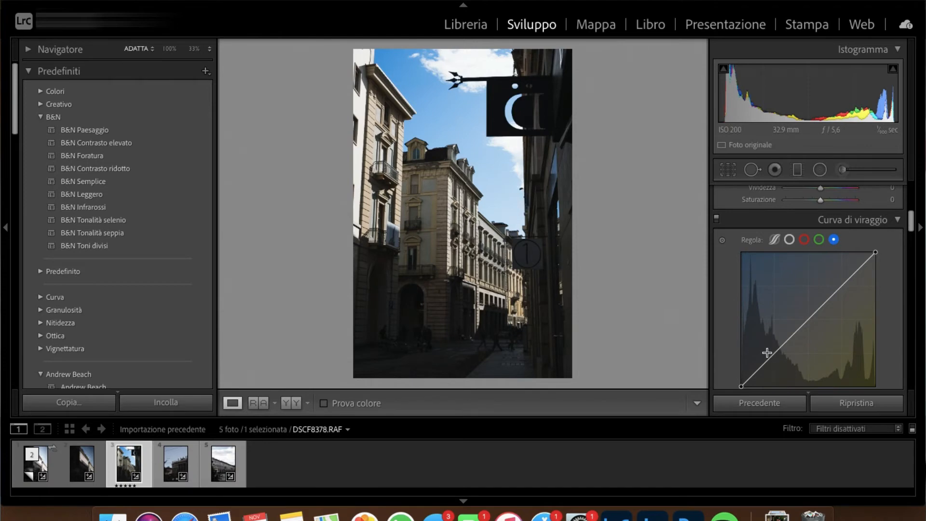
pyautogui.moveTo(743, 386)
pyautogui.mouseDown()
pyautogui.moveTo(738, 353)
pyautogui.moveTo(724, 395)
pyautogui.moveTo(778, 404)
pyautogui.moveTo(719, 402)
pyautogui.moveTo(742, 387)
pyautogui.mouseUp()
# Replace the red channel curve's existing points with a slightly raised shadow point and a highlight point at 193/195.
pyautogui.click(804, 239)
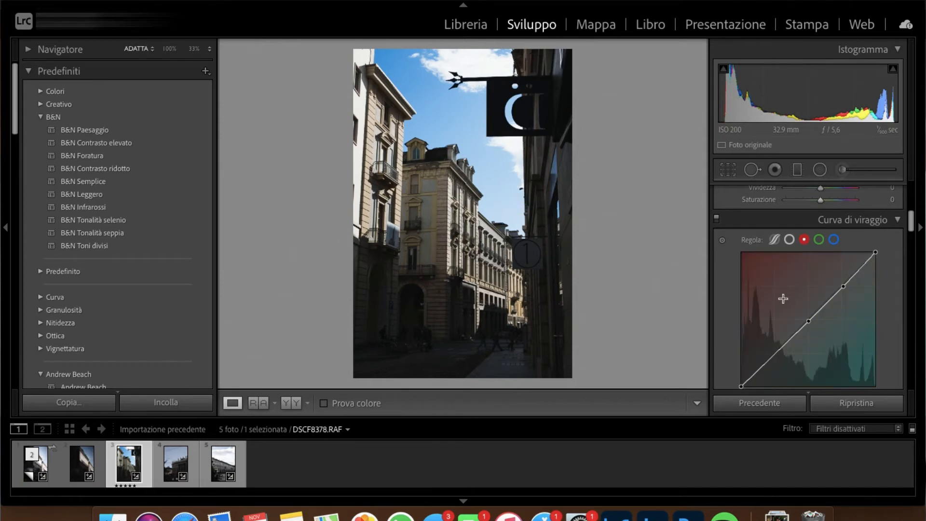
pyautogui.doubleClick(809, 321)
pyautogui.doubleClick(844, 287)
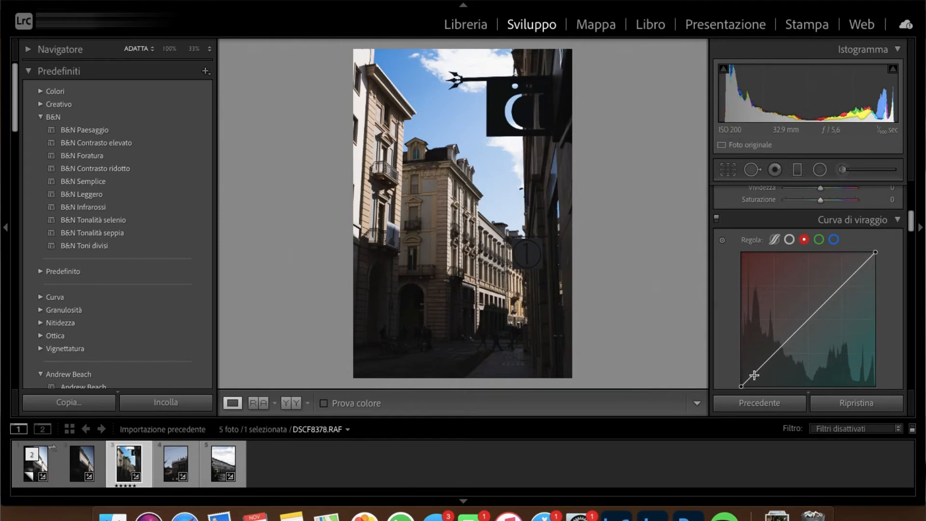
pyautogui.moveTo(772, 352); pyautogui.dragTo(773, 356)
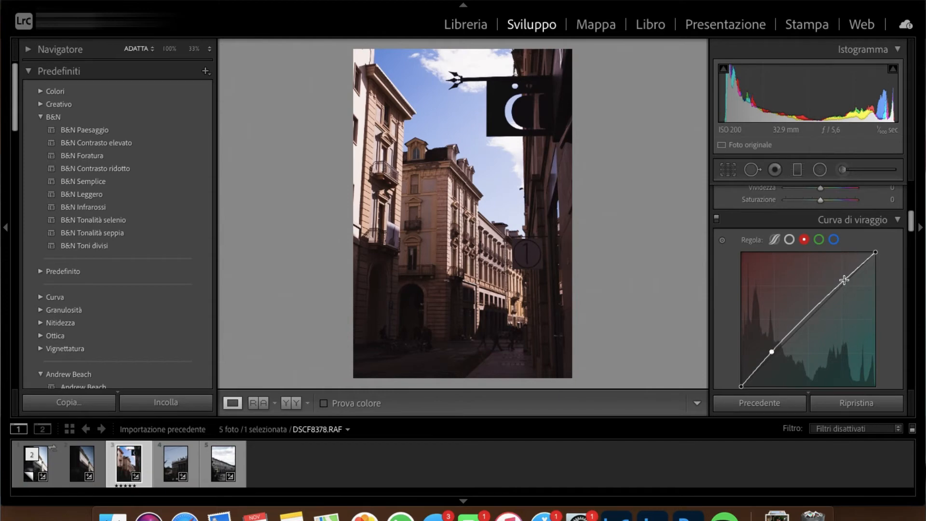
pyautogui.moveTo(841, 282); pyautogui.dragTo(843, 284)
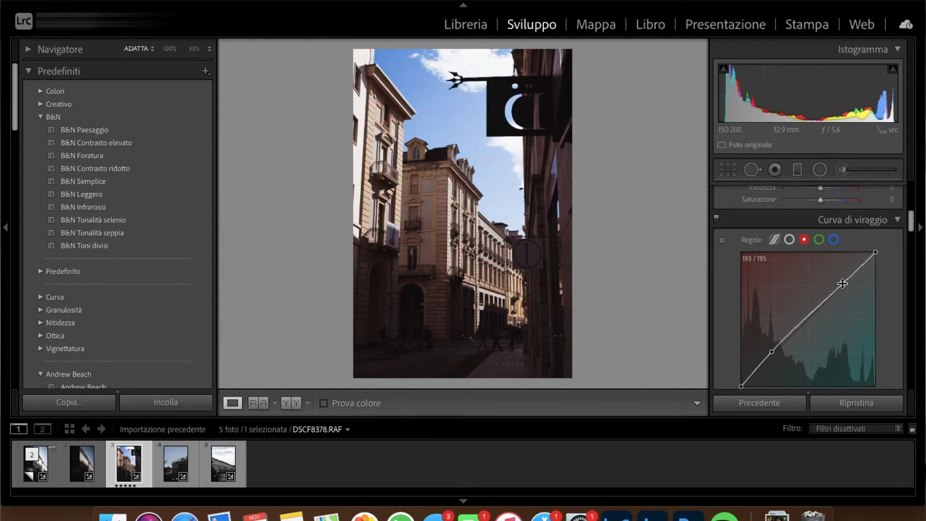
# Anchor the green channel curve with a midtone point near its centre and fine-tune its white point.
pyautogui.click(819, 240)
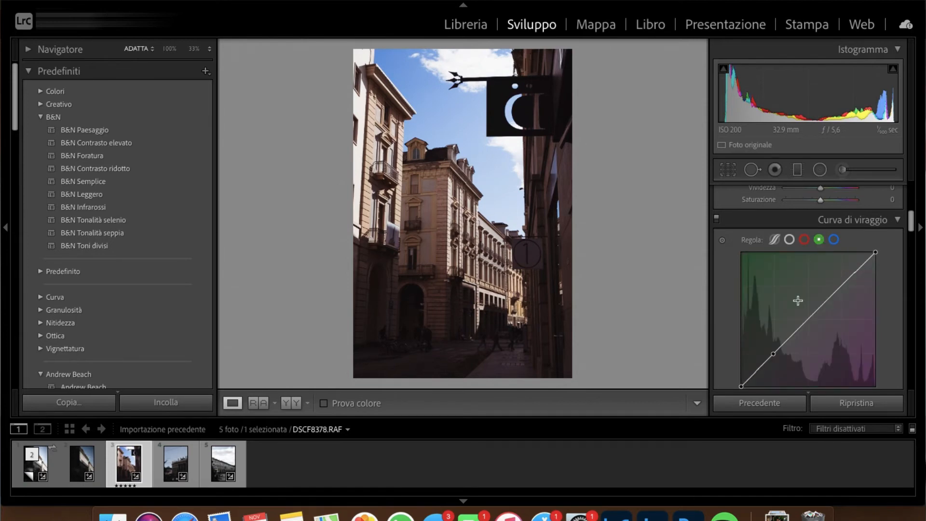
pyautogui.moveTo(807, 318); pyautogui.dragTo(808, 319)
pyautogui.moveTo(876, 253); pyautogui.dragTo(877, 250)
# Shape the blue channel curve with a raised highlight point, a midtone point at 127/126 and a slightly lowered white point.
pyautogui.click(834, 240)
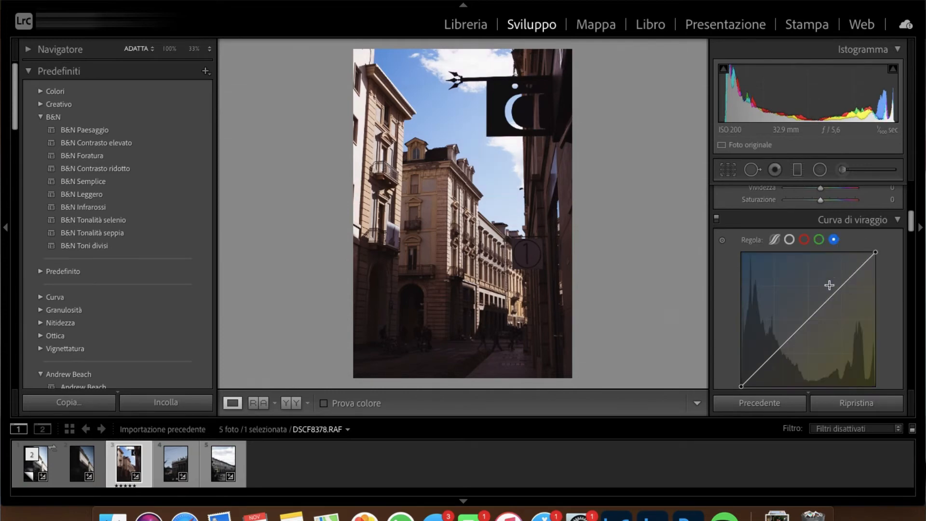
pyautogui.moveTo(839, 290); pyautogui.dragTo(842, 282)
pyautogui.moveTo(806, 317); pyautogui.dragTo(808, 319)
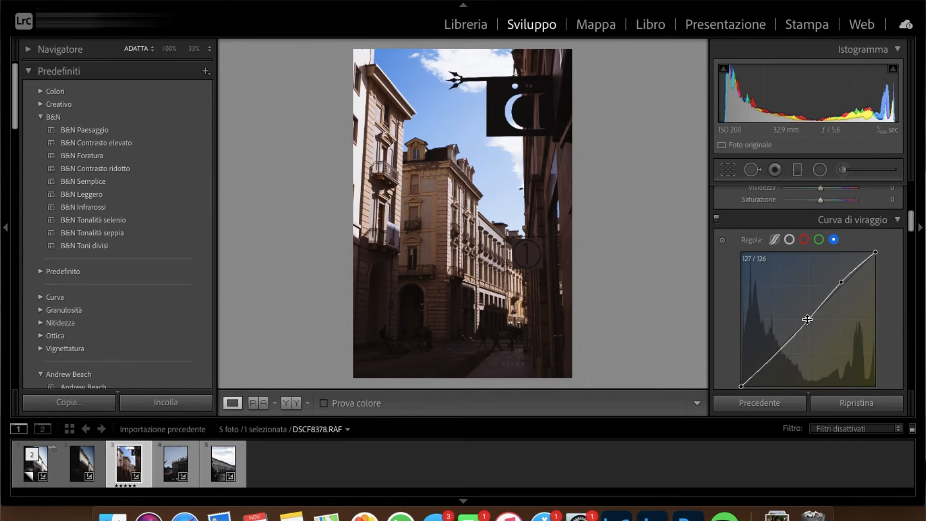
pyautogui.moveTo(876, 257)
pyautogui.mouseDown()
pyautogui.moveTo(866, 248)
pyautogui.moveTo(875, 262)
pyautogui.mouseUp()
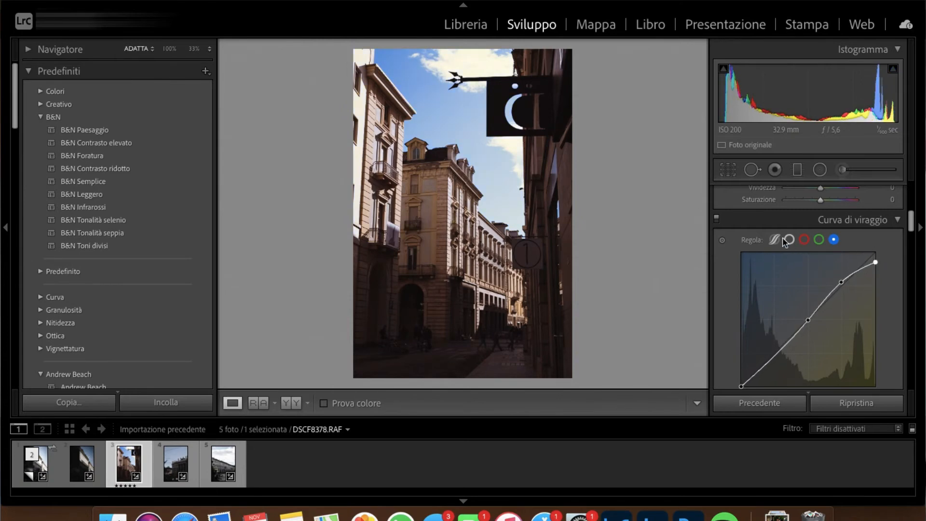
# Toggle the tone curve adjustments off and on repeatedly to compare the street photo before and after.
pyautogui.click(717, 220)
pyautogui.click(717, 220)
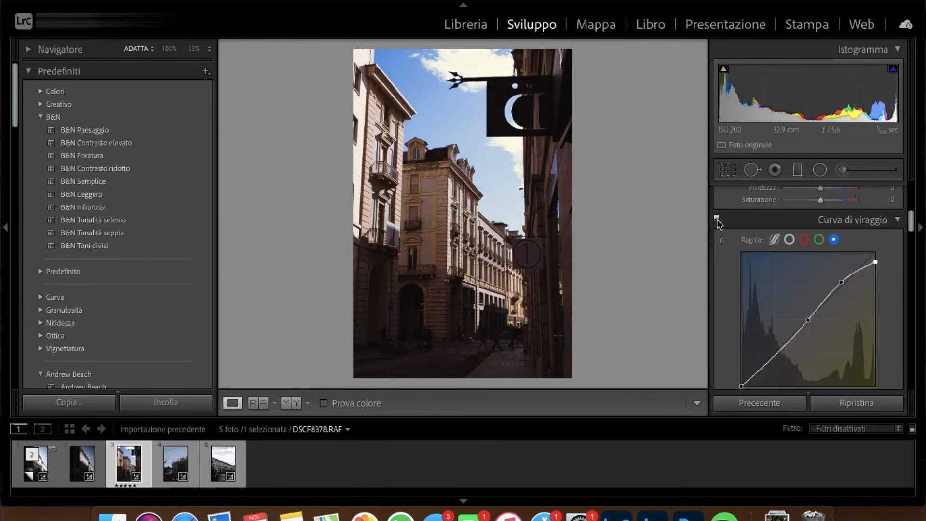
pyautogui.click(717, 219)
pyautogui.click(717, 219)
pyautogui.click(717, 220)
pyautogui.click(717, 220)
pyautogui.click(717, 220)
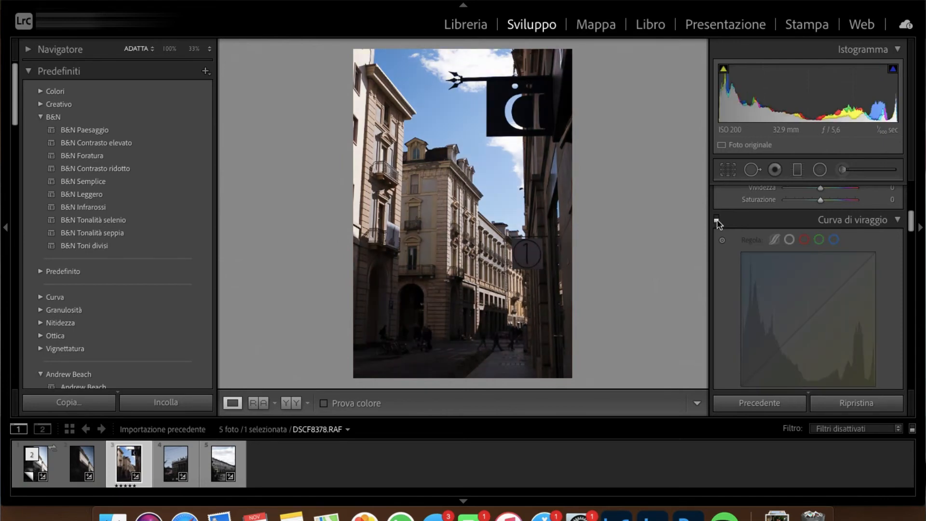
pyautogui.click(717, 220)
pyautogui.click(717, 220)
pyautogui.click(717, 219)
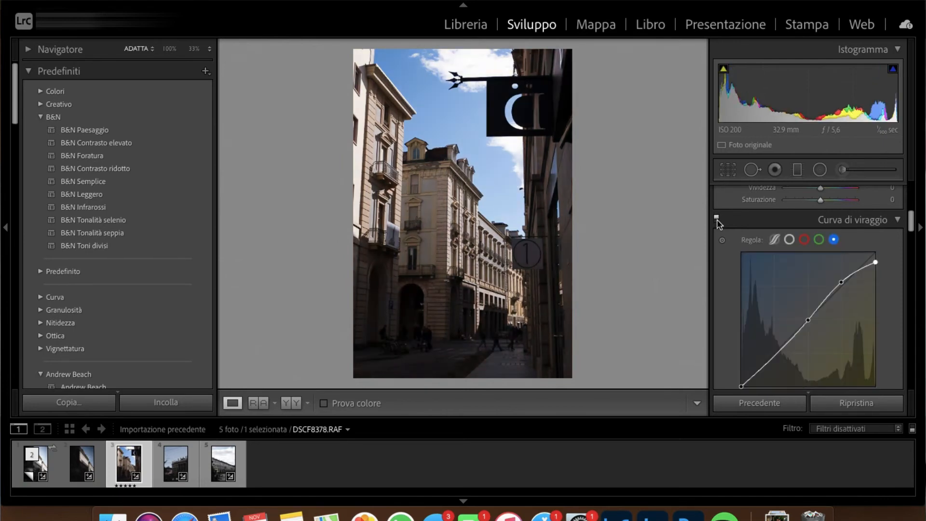
pyautogui.click(717, 220)
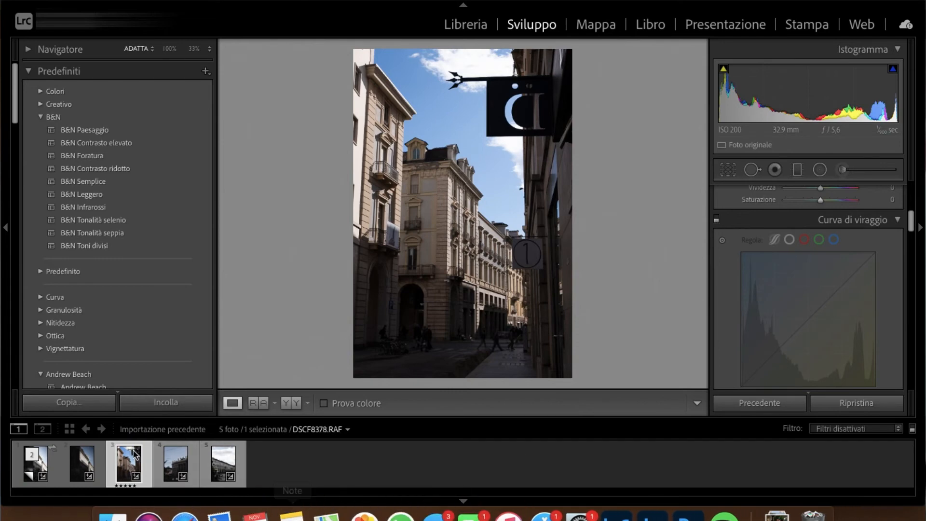
# Open the photo DSCF8350.RAF and examine its green, red and combined point curves.
pyautogui.click(90, 463)
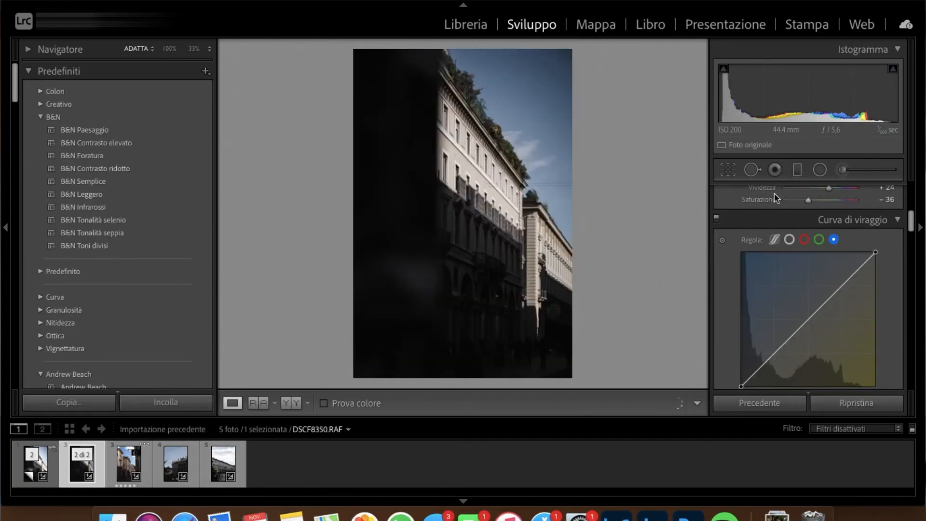
pyautogui.click(819, 240)
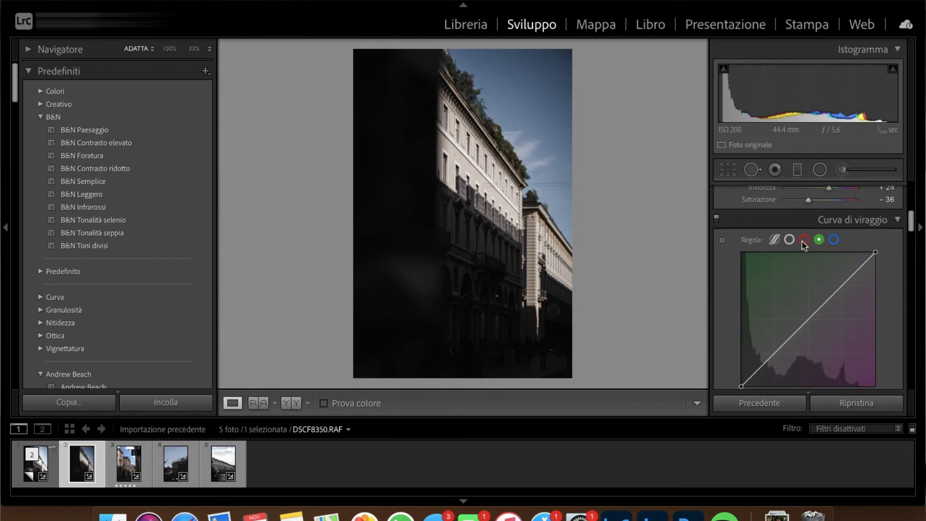
pyautogui.click(805, 241)
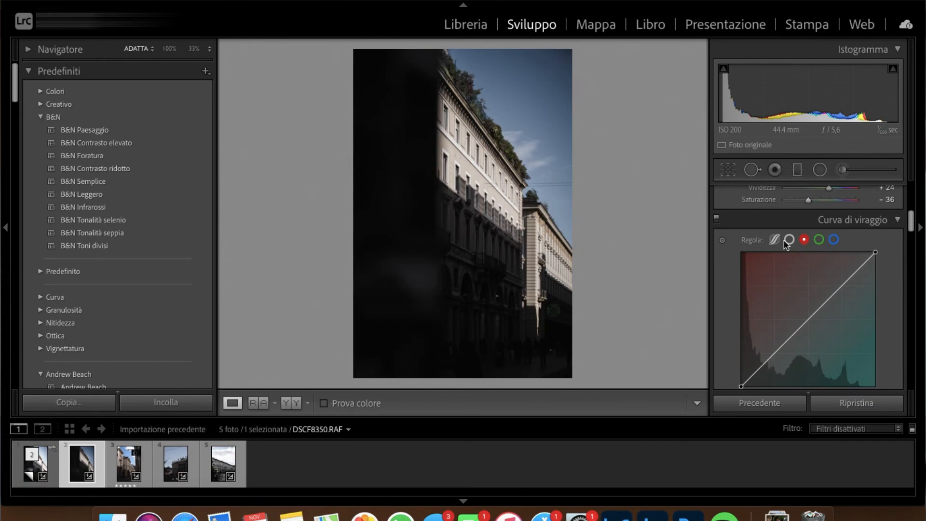
pyautogui.click(789, 240)
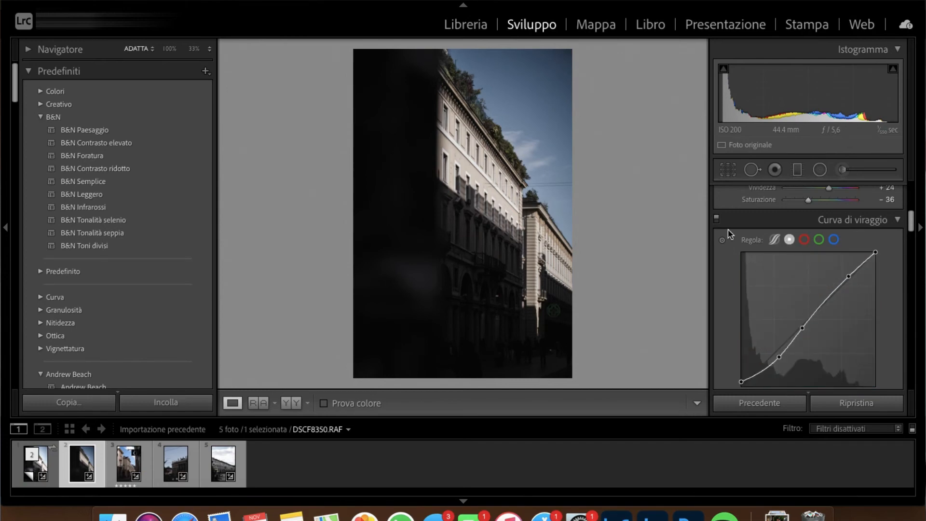
# Toggle the tone curve of DSCF8350.RAF off and on repeatedly to compare the shadowed building photo before and after.
pyautogui.click(717, 219)
pyautogui.click(717, 219)
pyautogui.click(717, 220)
pyautogui.click(717, 219)
pyautogui.click(717, 219)
pyautogui.click(717, 219)
pyautogui.click(717, 220)
pyautogui.click(717, 219)
# Open the photo DSCF8380.RAF and toggle its tone curve off and on to compare the palace image before and after.
pyautogui.click(179, 469)
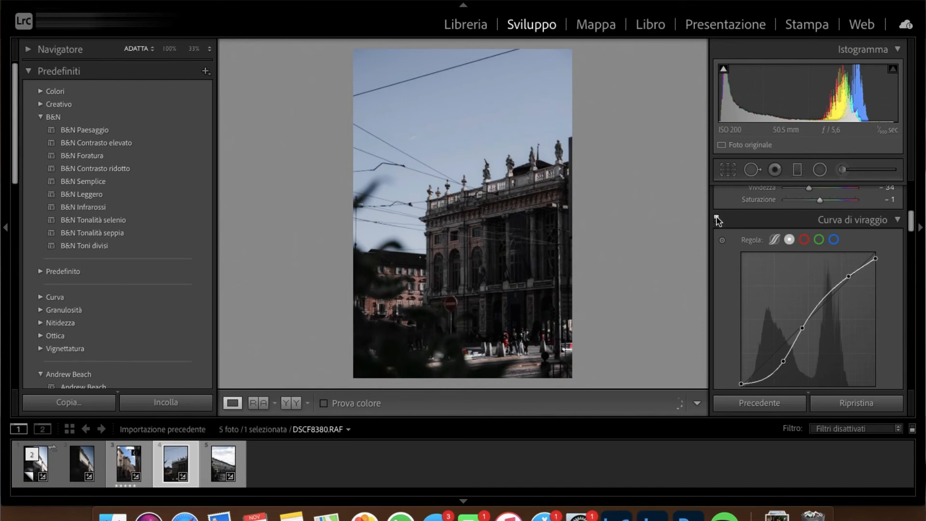
pyautogui.click(717, 219)
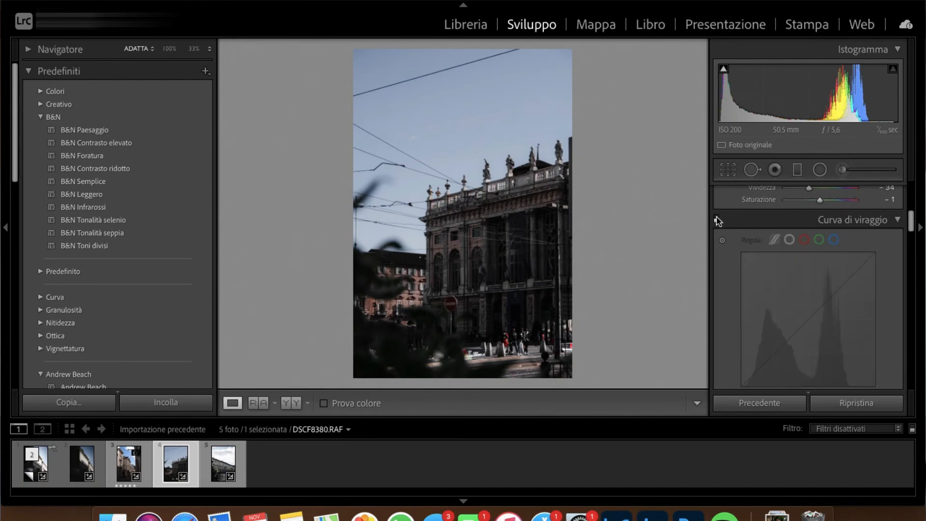
pyautogui.click(717, 220)
pyautogui.click(717, 219)
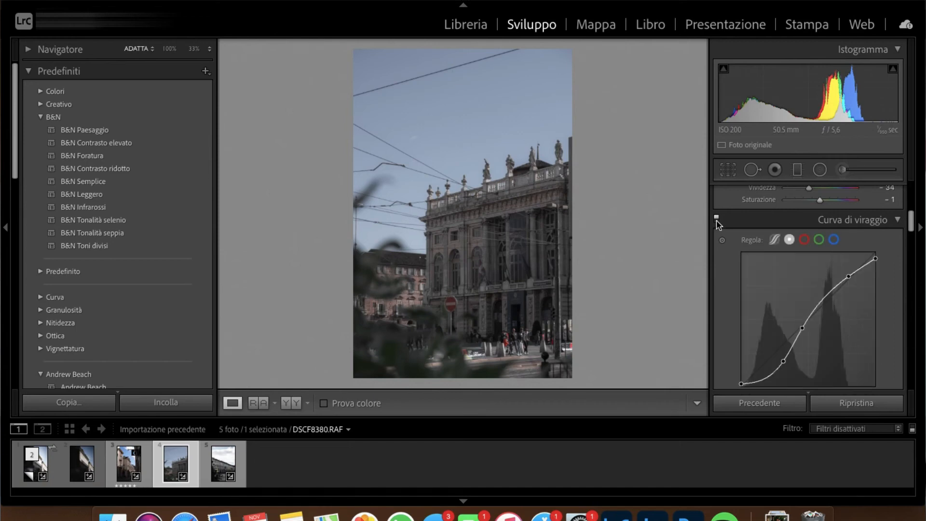
pyautogui.click(717, 219)
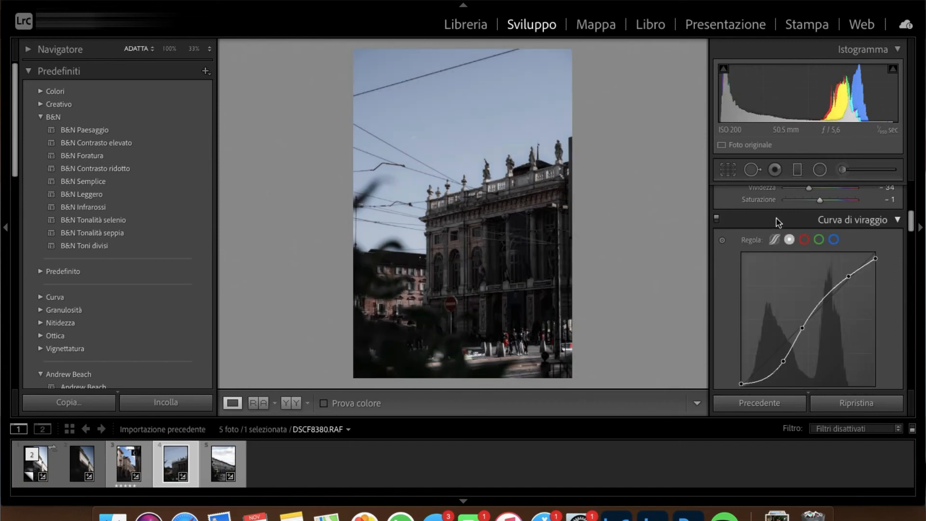
# Examine the red, green and blue channel curves of DSCF8380.RAF, returning to the red channel.
pyautogui.click(805, 240)
pyautogui.click(819, 239)
pyautogui.click(836, 241)
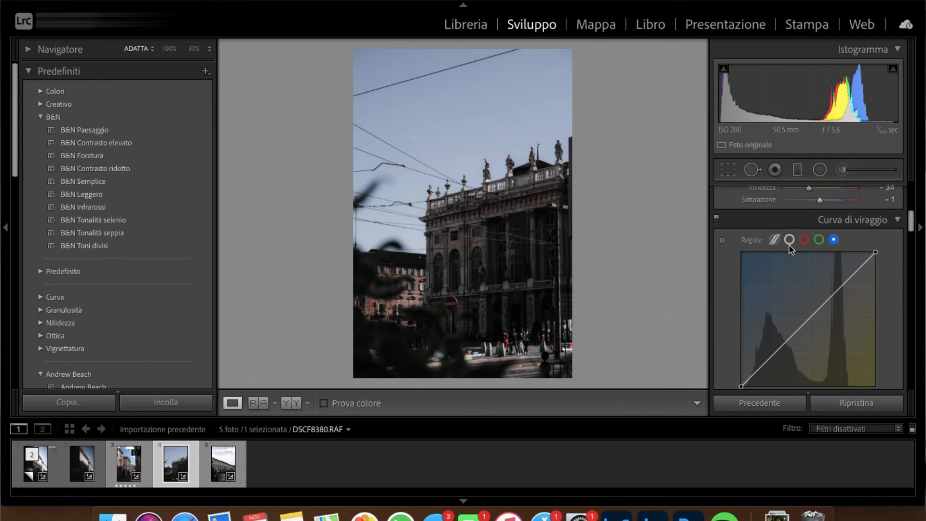
pyautogui.click(806, 241)
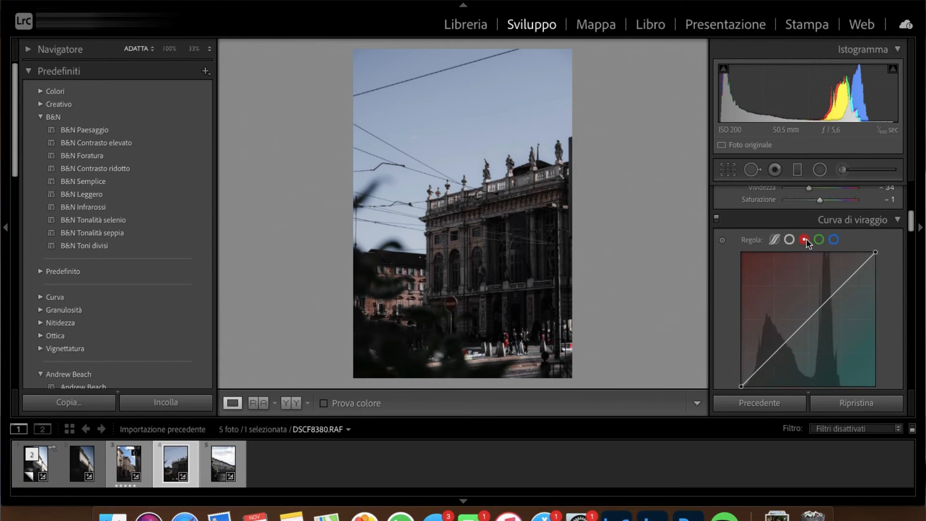